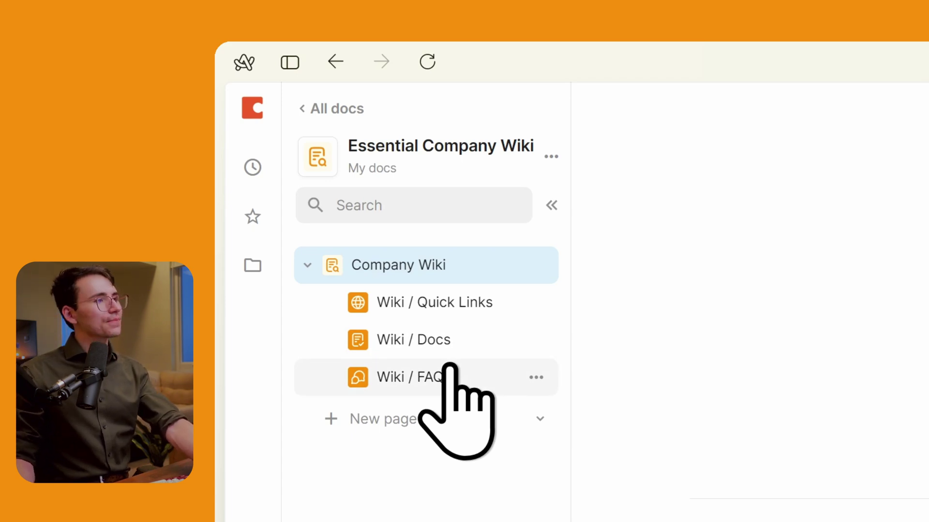
Open Wiki / Quick Links and browse the Website, Social Media, Finance and Graphics link cards.
click(486, 304)
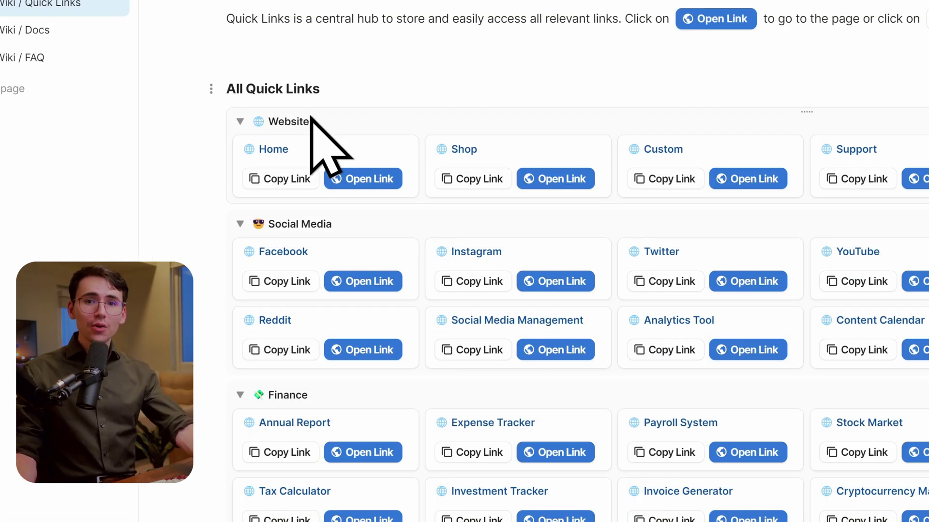
scroll(450, 58, down, 4)
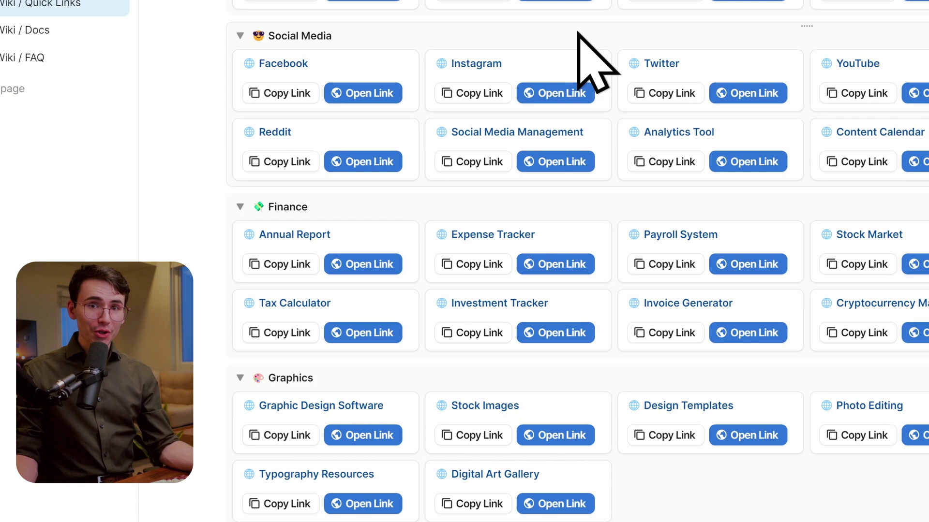
scroll(577, 32, down, 4)
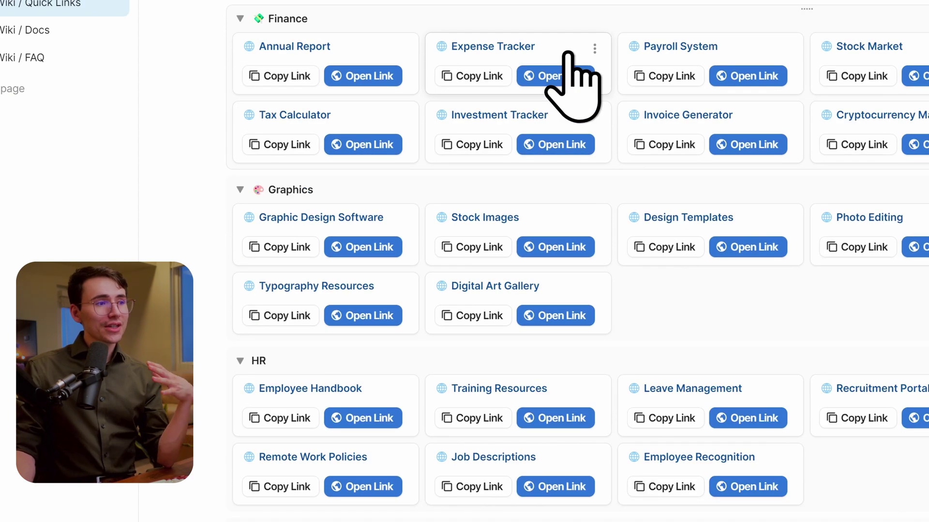
scroll(568, 53, up, 4)
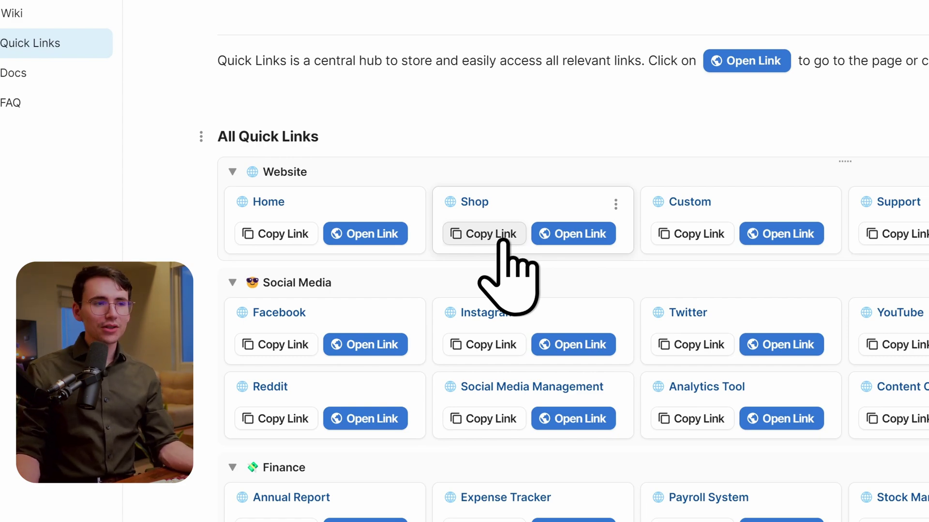
Visit the Shop website link, then open the Shop record in its editable detail view.
click(568, 237)
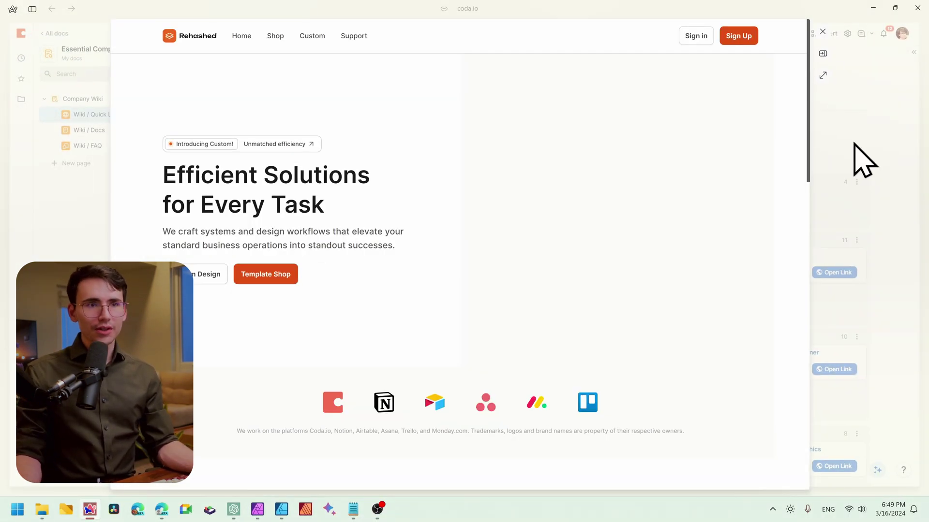
click(855, 154)
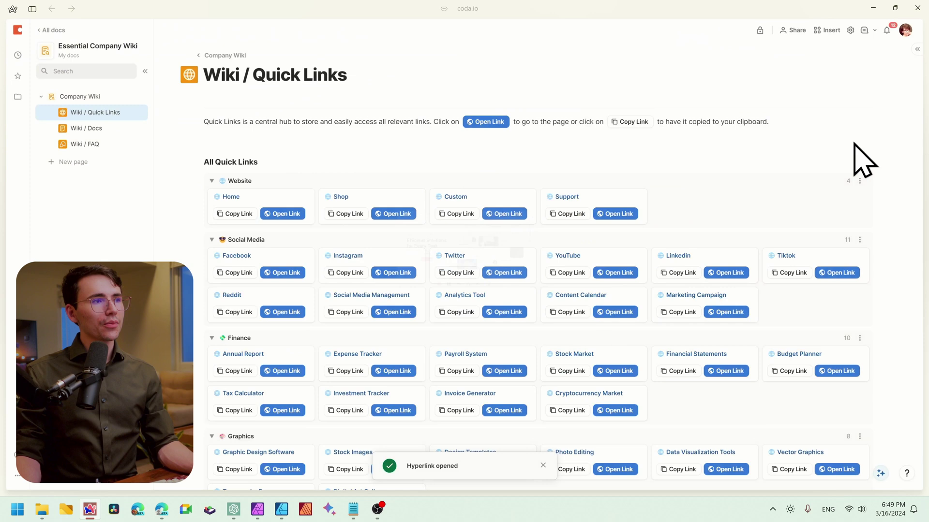
click(377, 203)
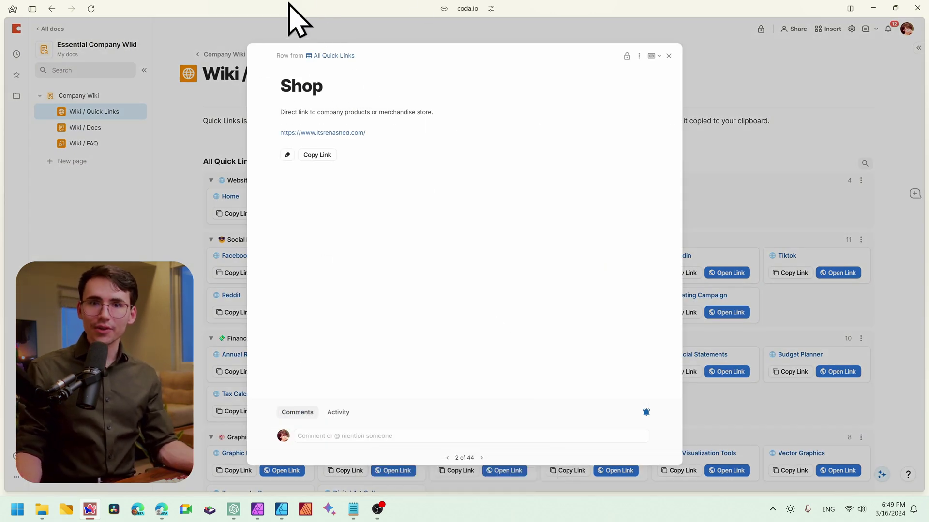
click(288, 155)
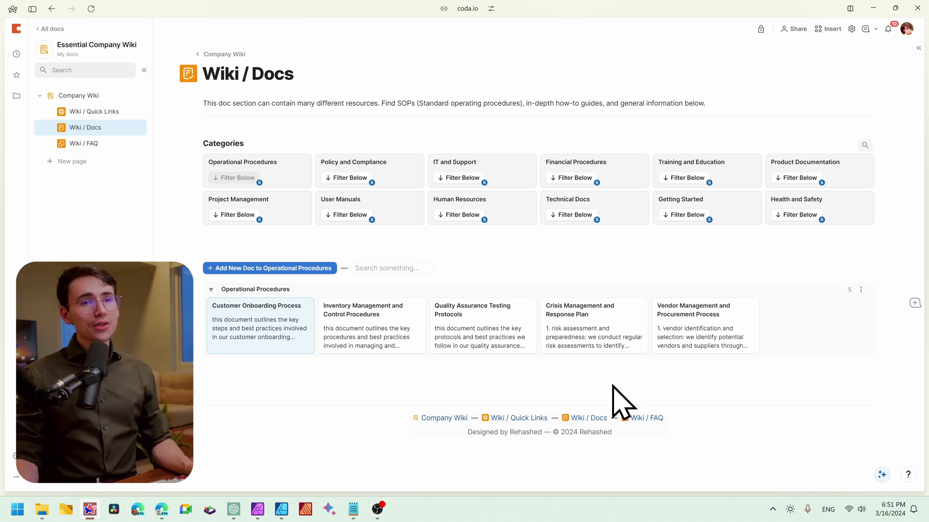
Go to Wiki / Docs and filter the list to Policy and Compliance, then IT and Support.
click(243, 70)
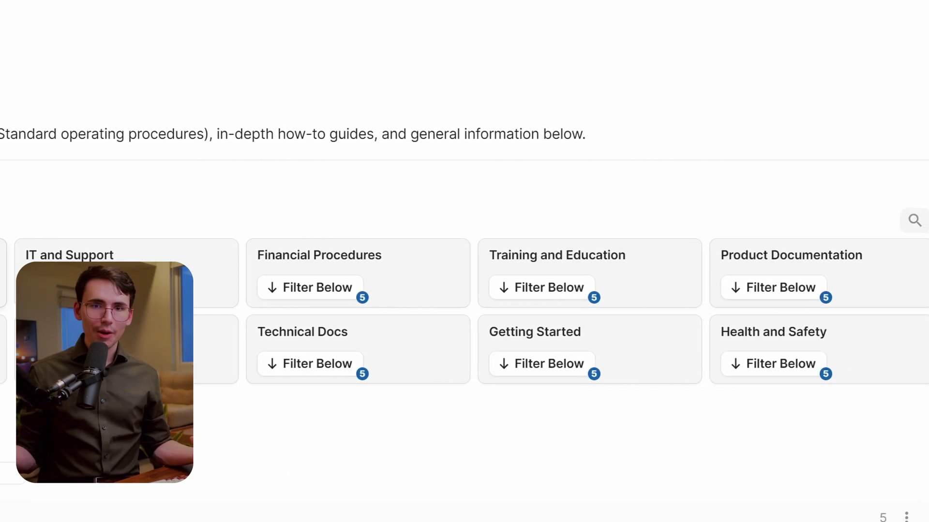
click(347, 178)
click(461, 179)
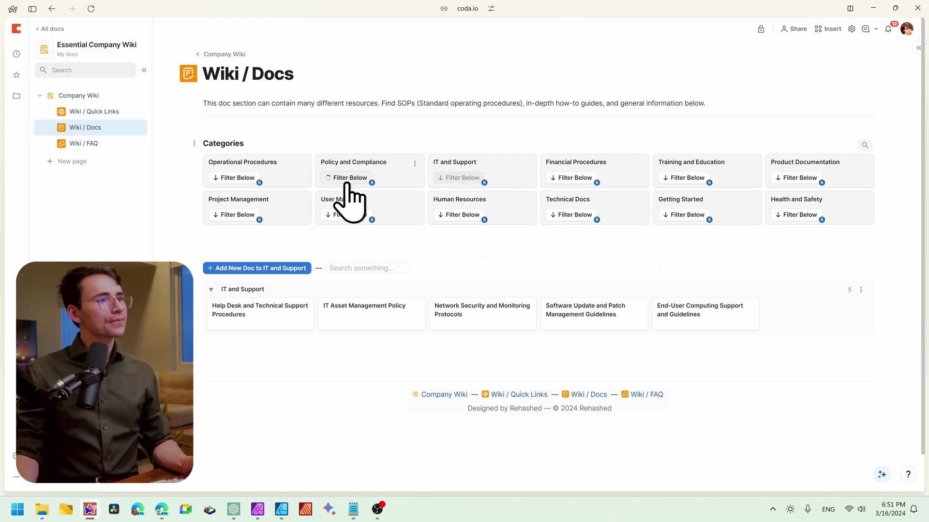
Filter back to Operational Procedures and open the Customer Onboarding Process doc.
click(234, 178)
click(266, 347)
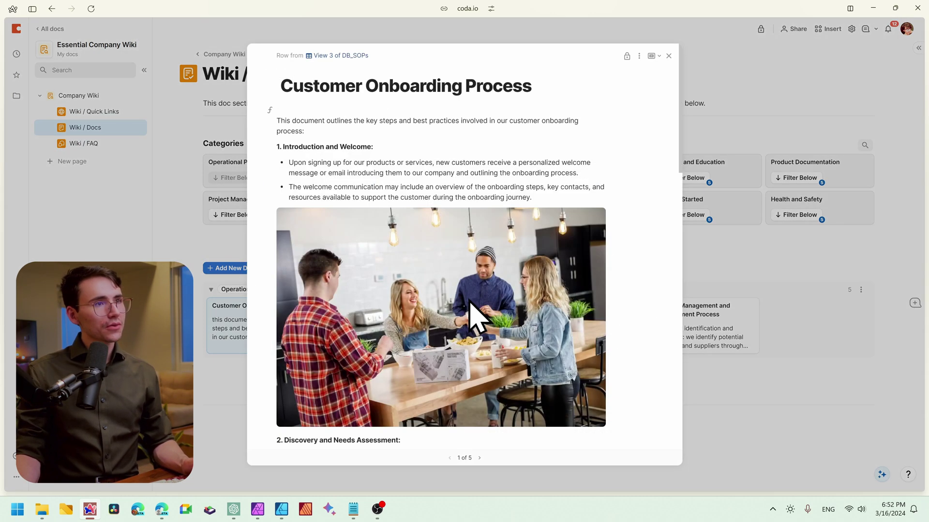
scroll(498, 178, down, 2)
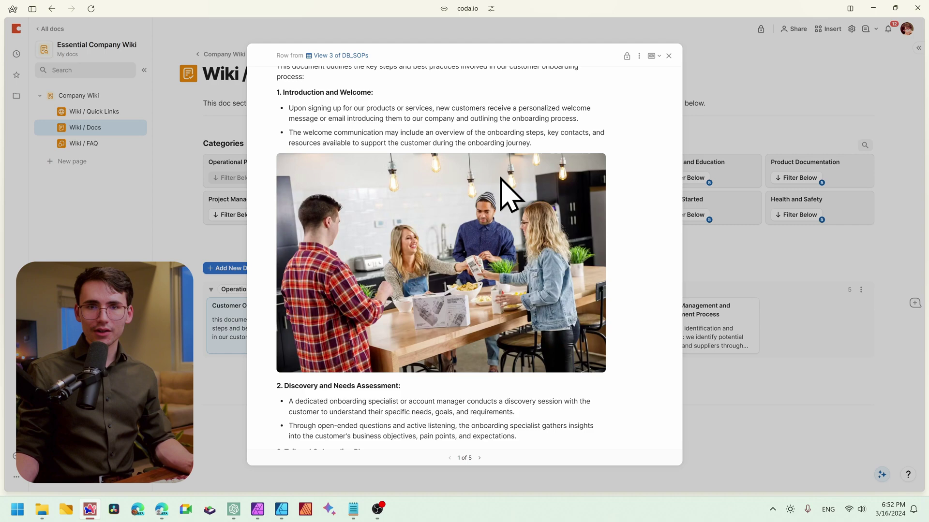
scroll(501, 178, down, 5)
scroll(498, 174, up, 5)
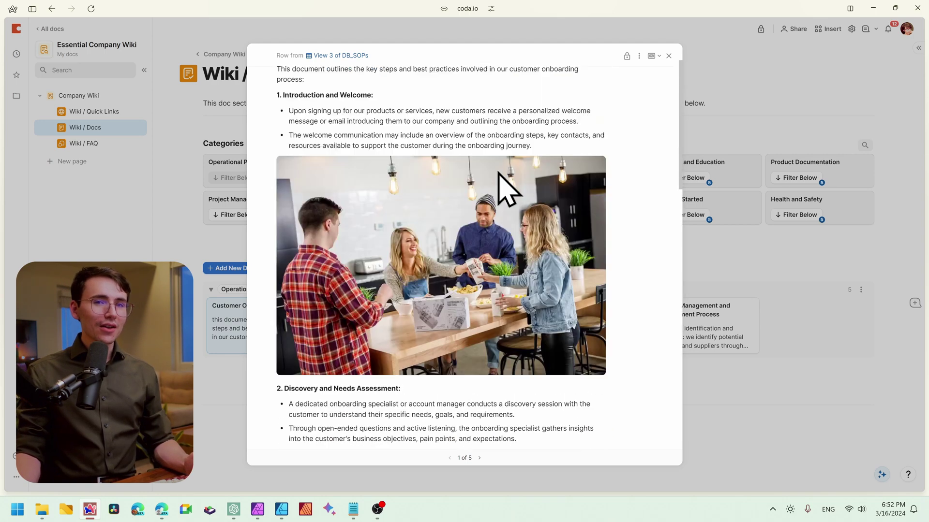
scroll(505, 182, up, 1)
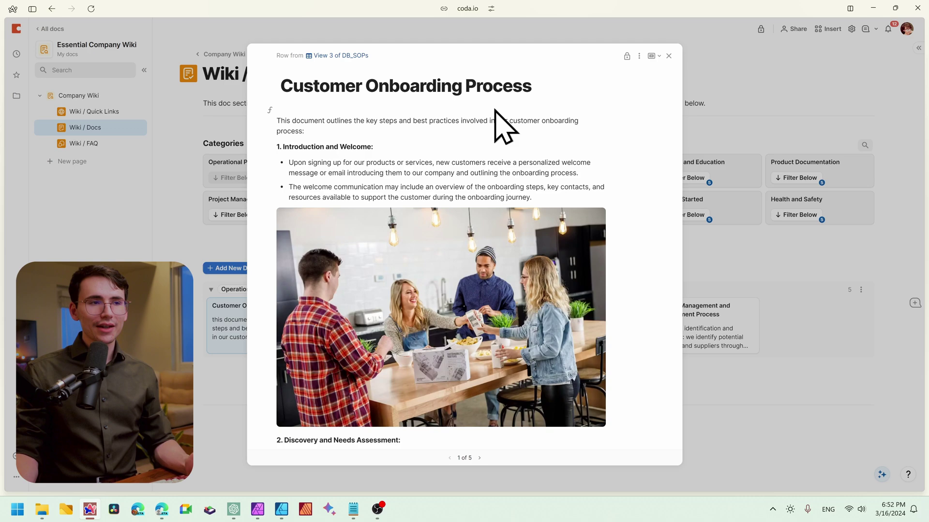
Read through the onboarding doc, highlight the go-live support bullet, and close it.
scroll(611, 240, down, 8)
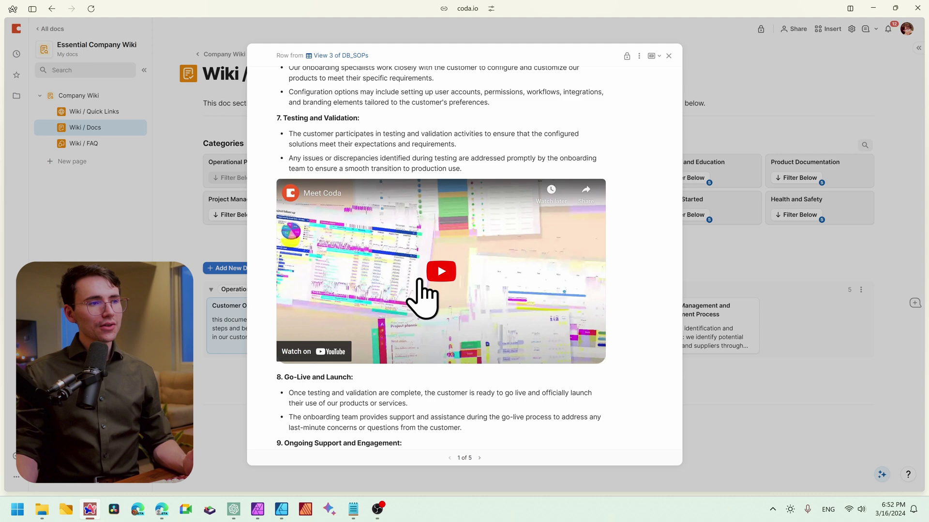
scroll(445, 214, down, 2)
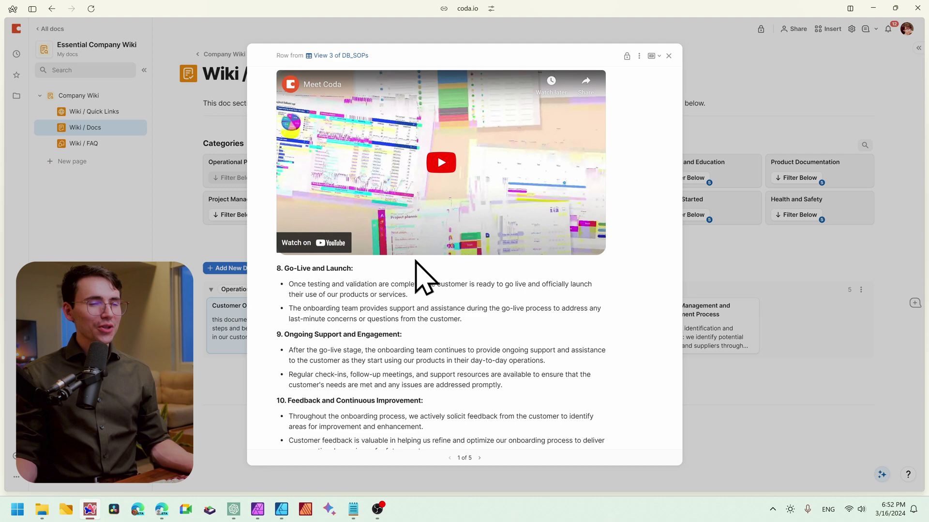
drag(289, 309, 414, 309)
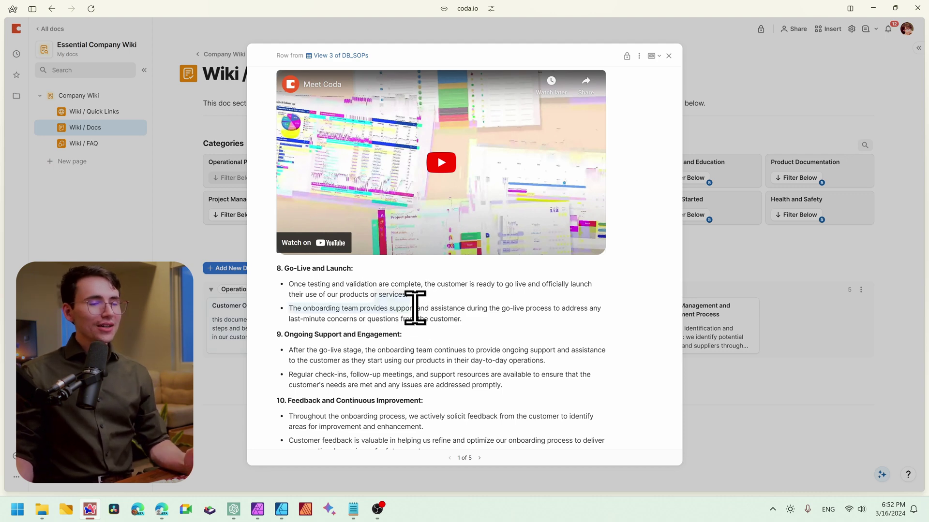
scroll(450, 349, down, 1)
scroll(457, 367, up, 1)
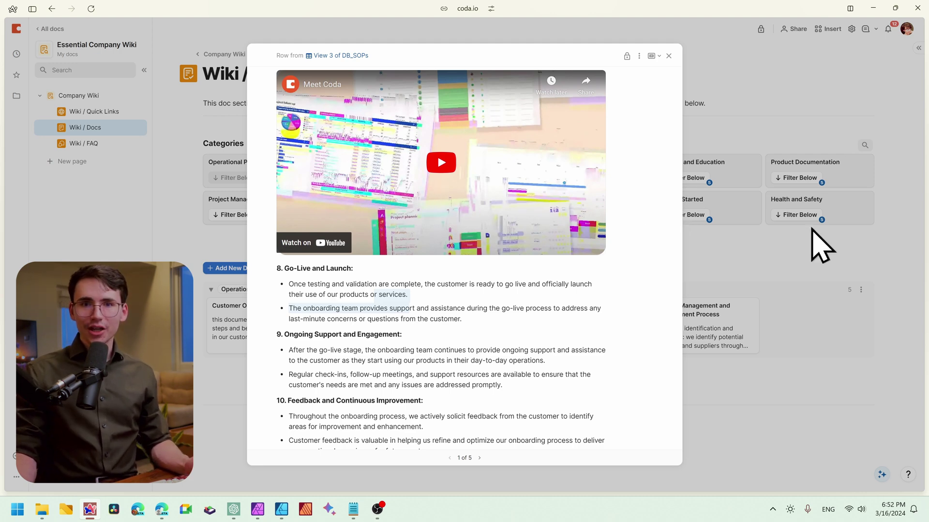
click(857, 239)
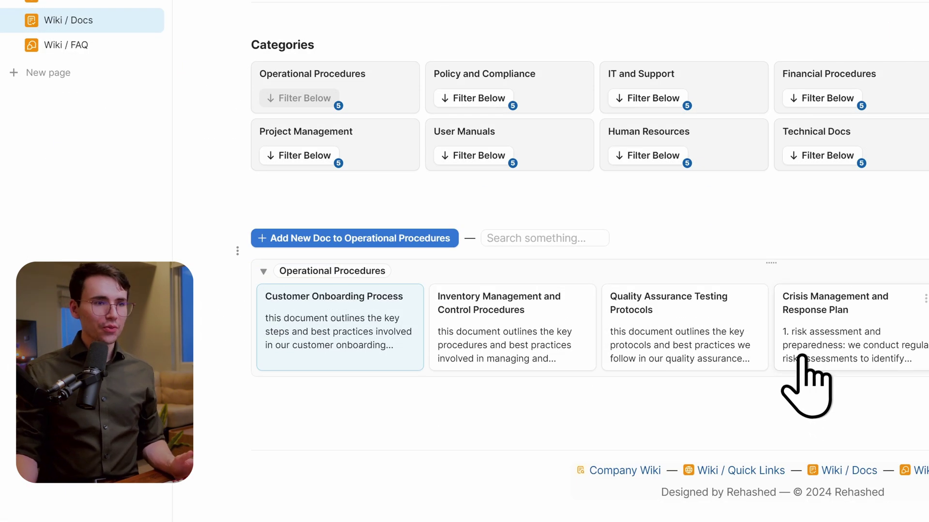
Search the docs list for 'risk' and scroll through the matching docs.
click(518, 237)
text(risk)
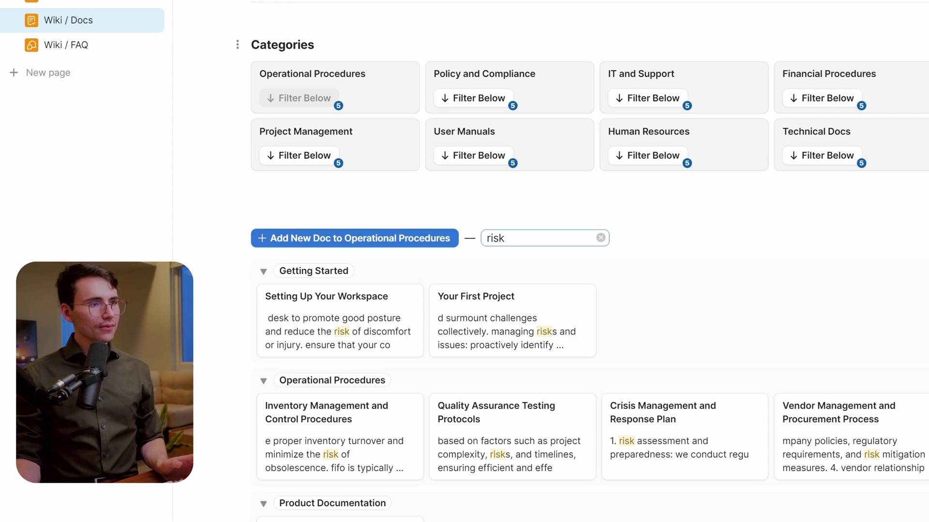
scroll(580, 290, down, 3)
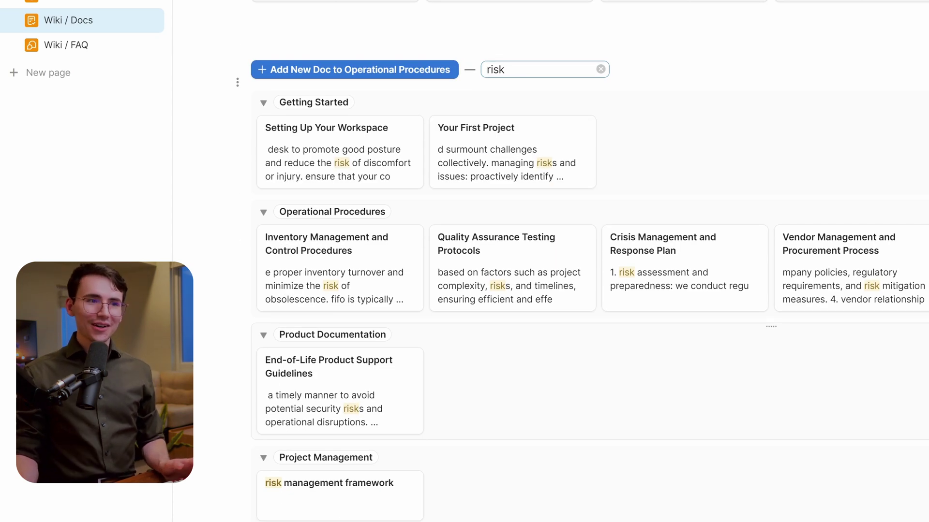
scroll(581, 291, down, 2)
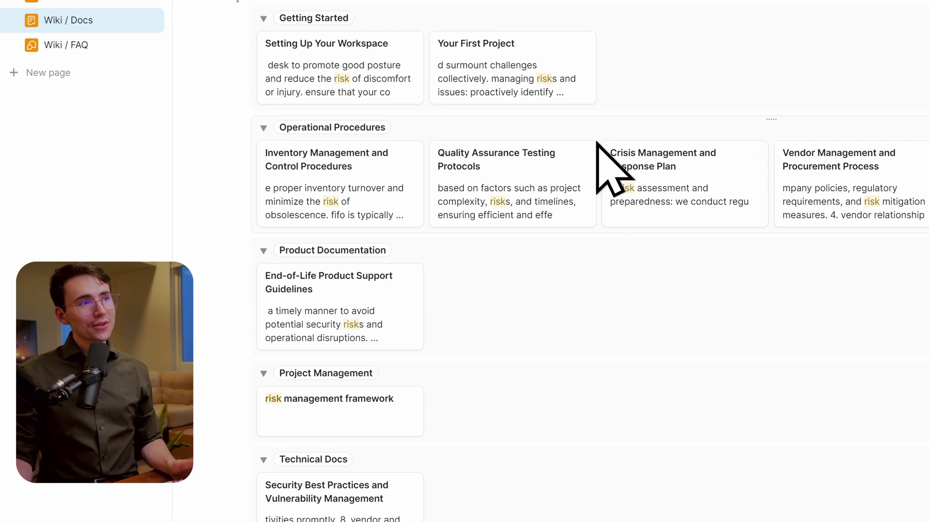
scroll(532, 194, down, 2)
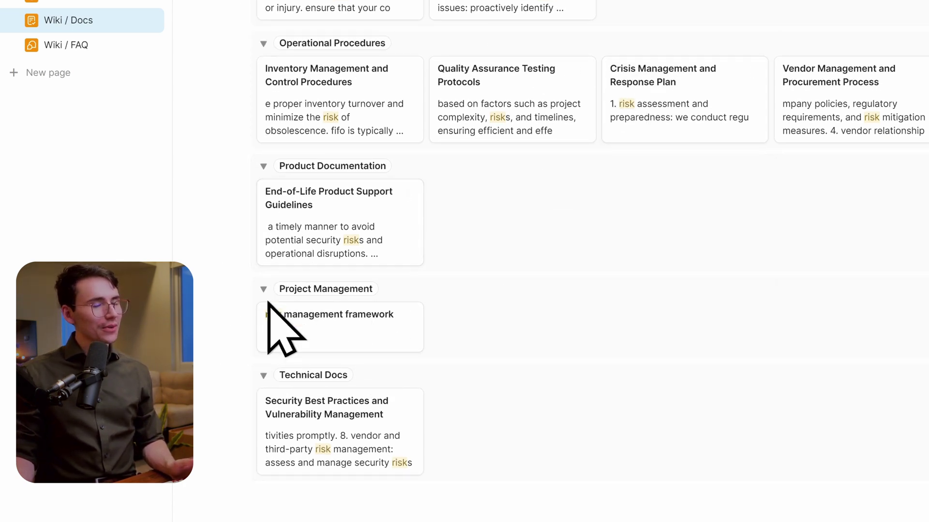
scroll(508, 306, up, 2)
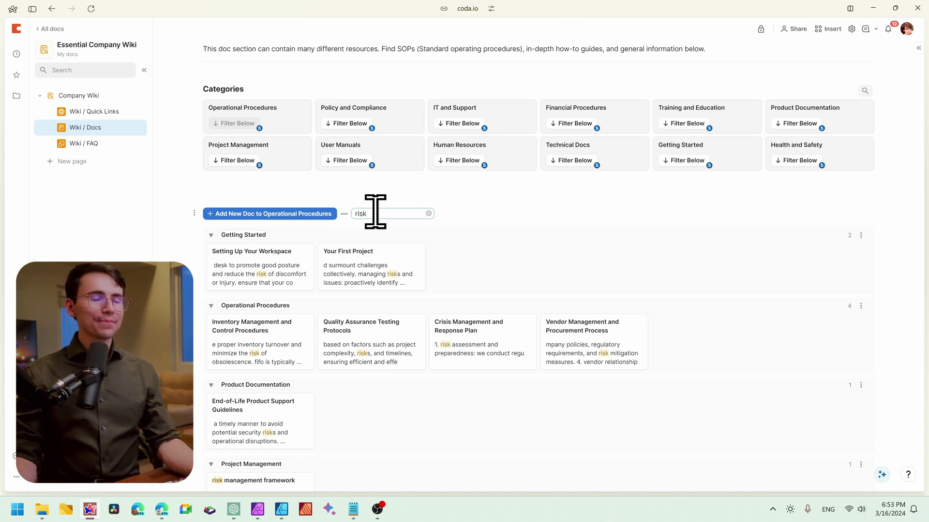
Clear the 'risk' search and go to the Wiki / FAQ page.
key(ctrl+a)
key(BackSpace)
click(83, 143)
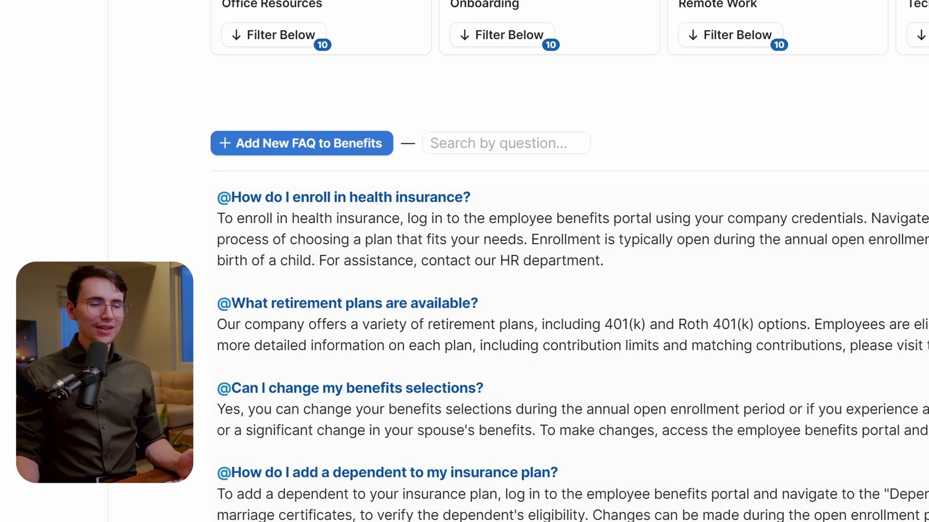
Search the FAQ questions for 'email', leaving the two email-related questions.
scroll(740, 324, down, 2)
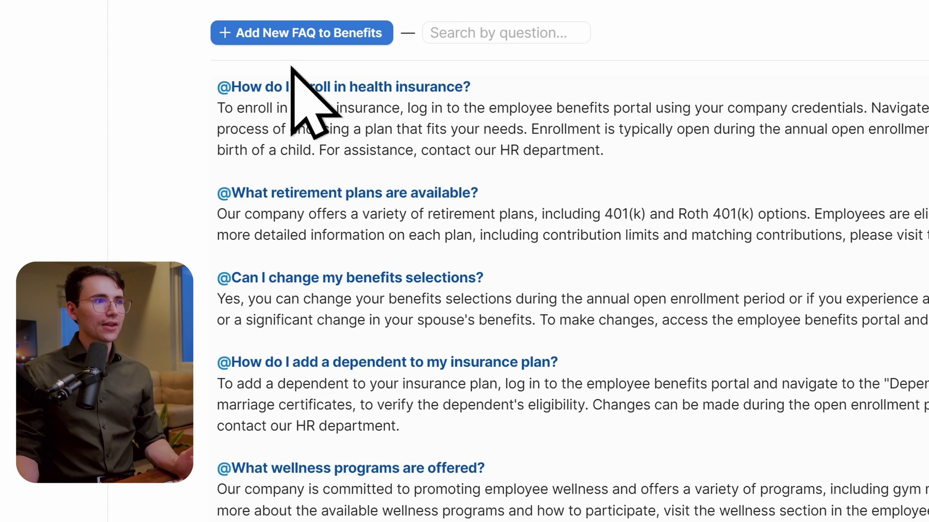
click(452, 33)
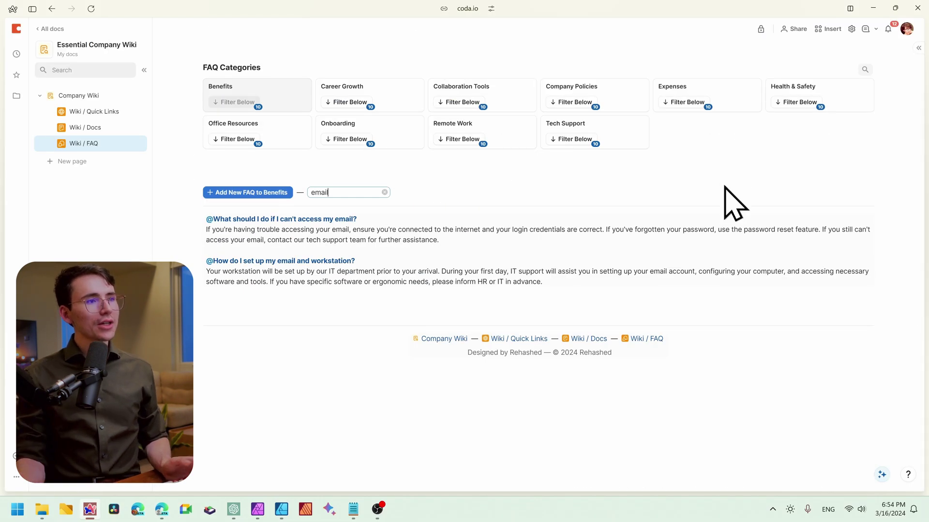
scroll(728, 203, up, 3)
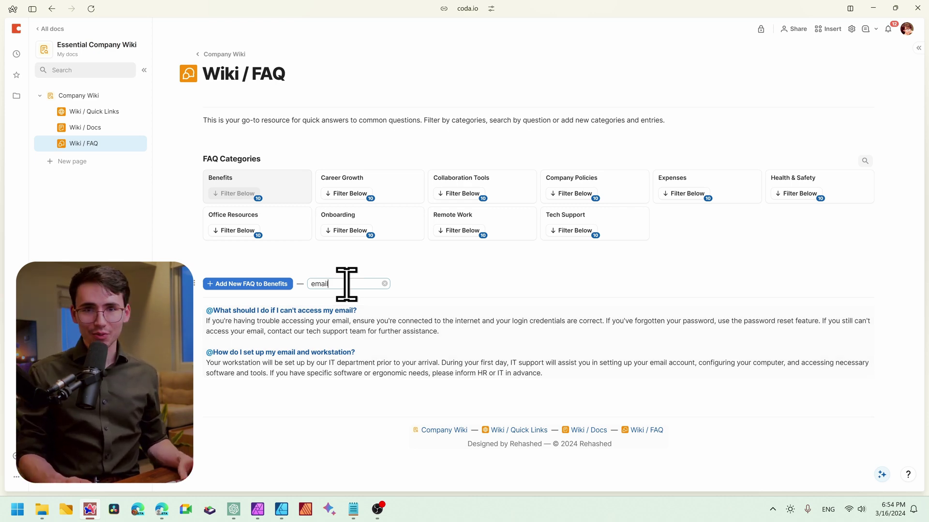
Cycle through the FAQ category filters, ending on the Tech Support questions.
click(462, 193)
click(573, 193)
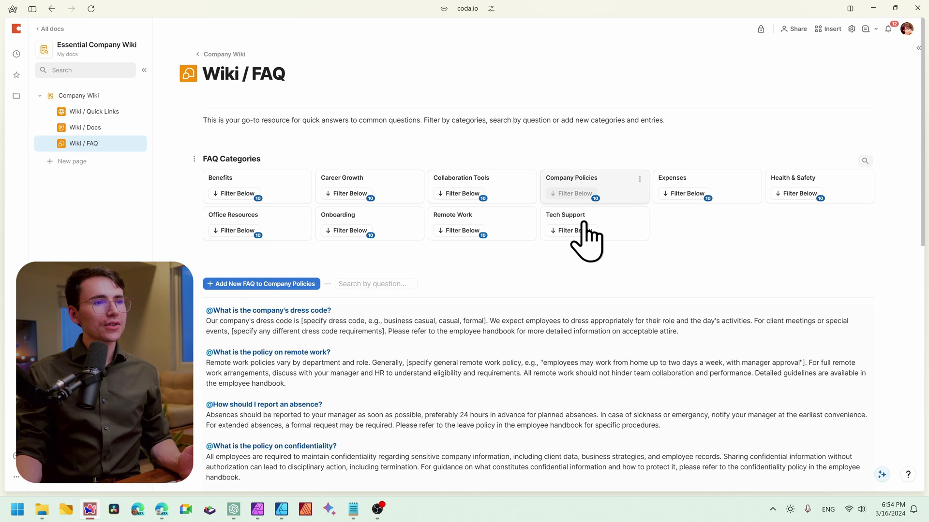
click(574, 230)
click(466, 230)
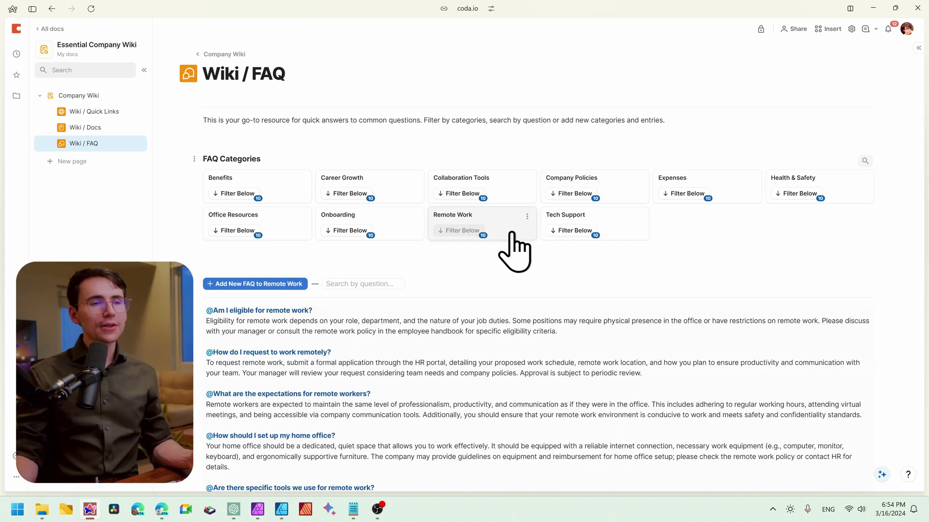
click(796, 194)
click(345, 194)
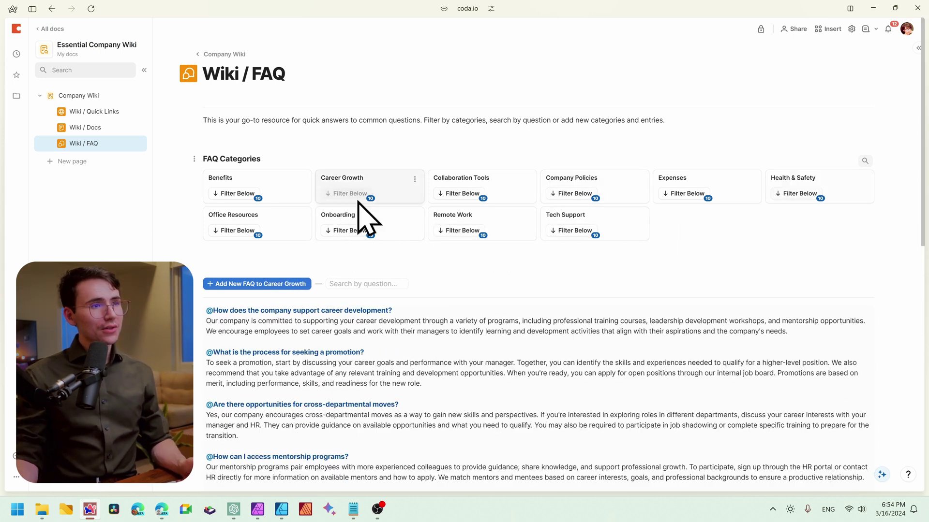
click(473, 193)
click(462, 230)
click(574, 193)
click(576, 231)
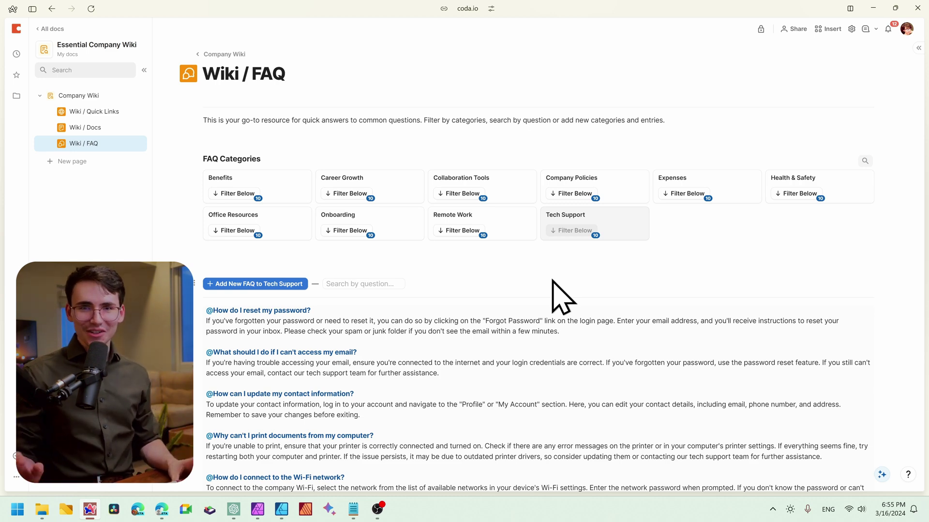
Open the main Company Wiki page and clear the 'print' text from Global Search.
click(71, 94)
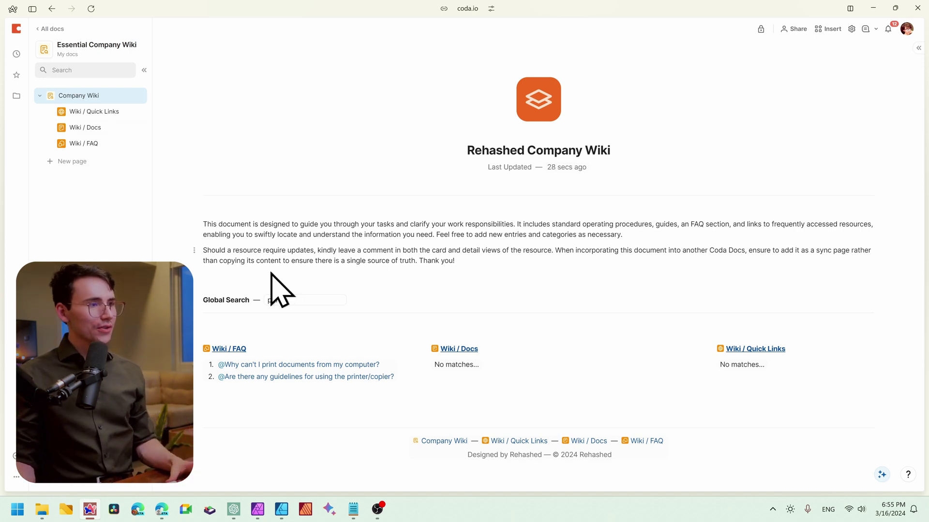
double_click(290, 300)
key(BackSpace)
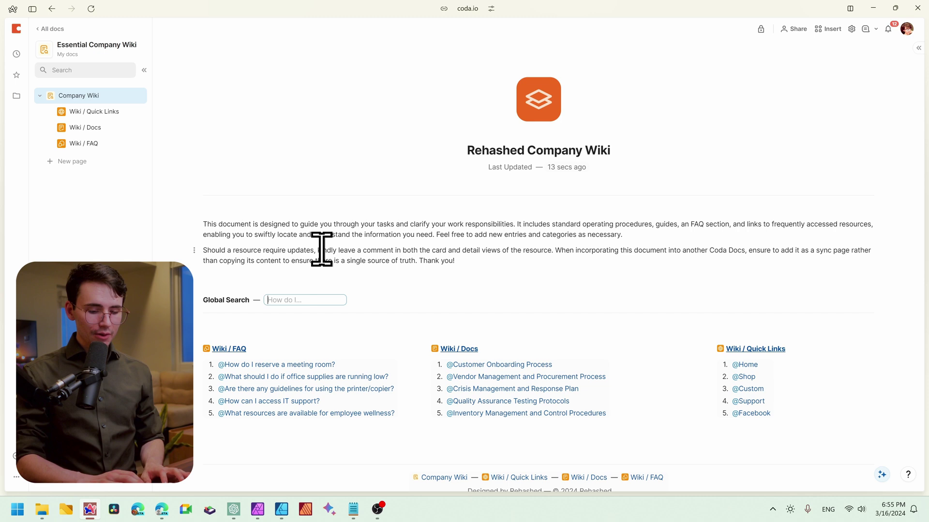
scroll(493, 221, down, 1)
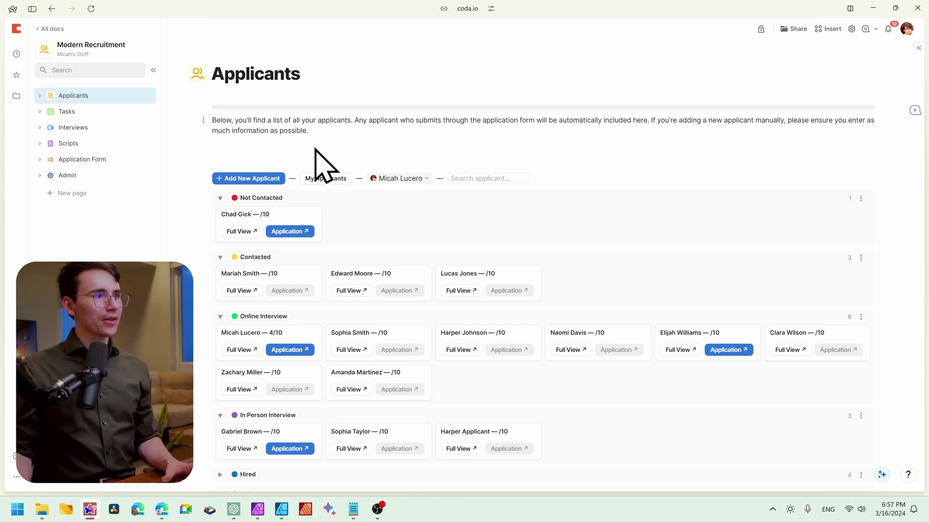
Add a sync page of Essential Company Wiki's Company Wiki page to Modern Recruitment.
mouse_move(75, 194)
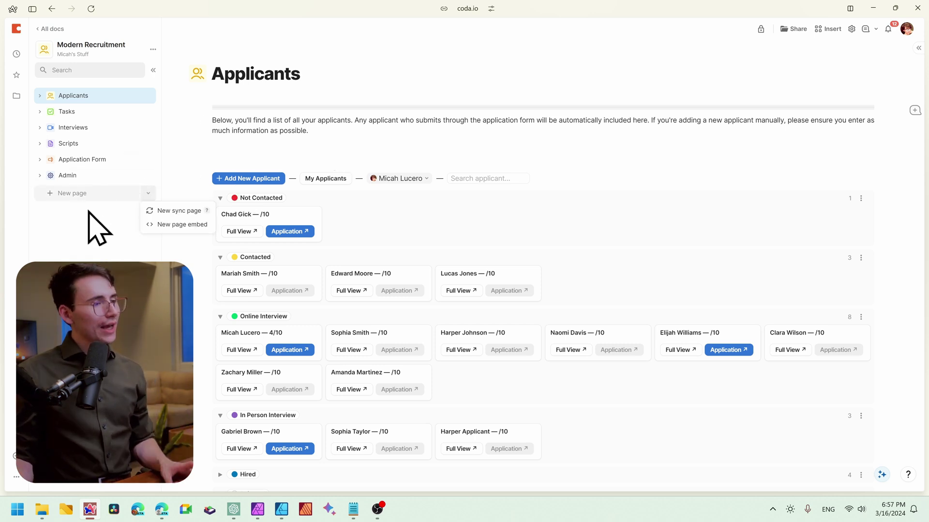
click(171, 213)
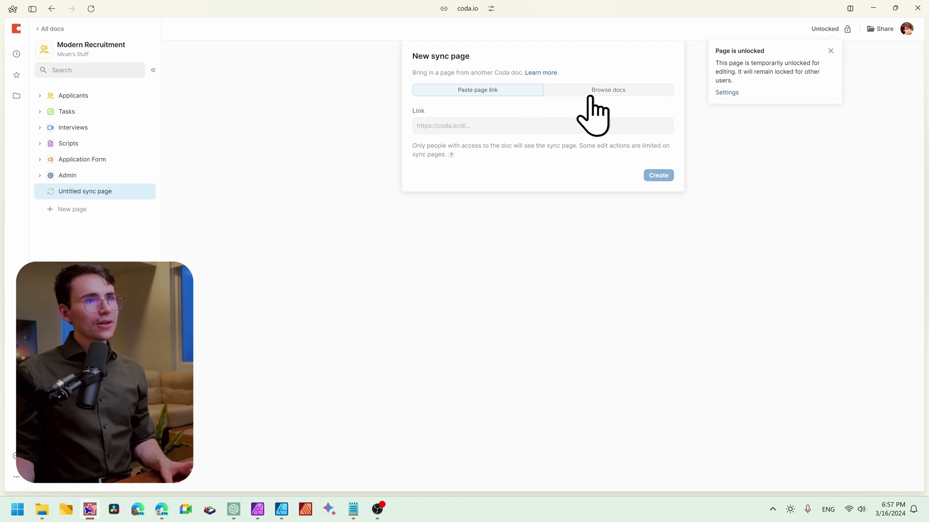
click(587, 91)
click(515, 140)
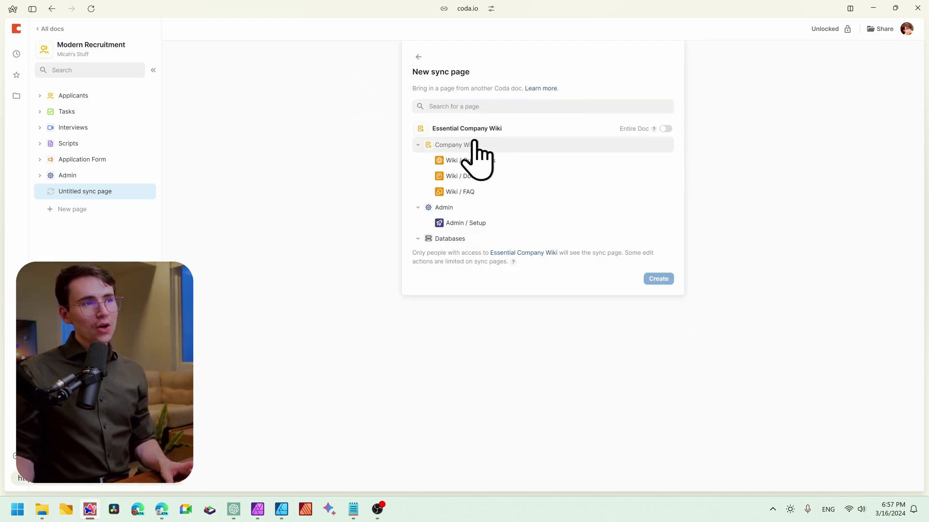
click(491, 145)
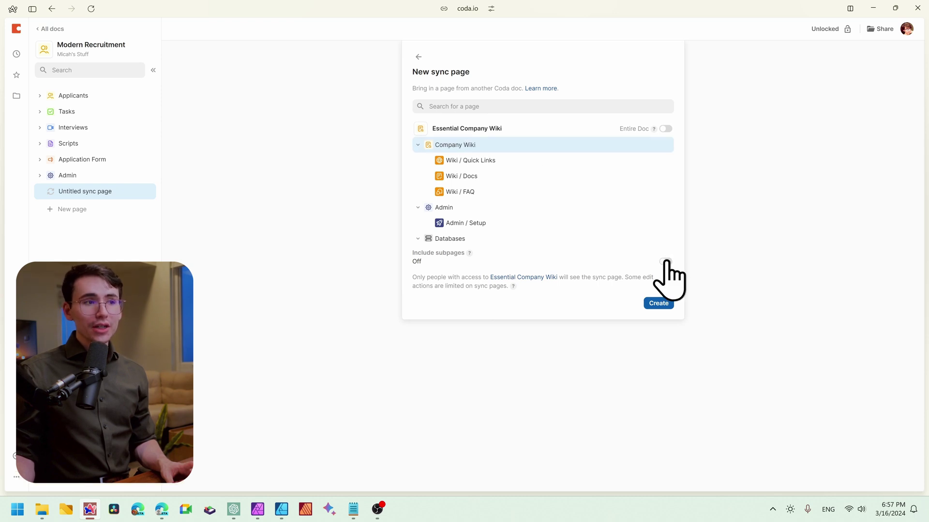
click(657, 303)
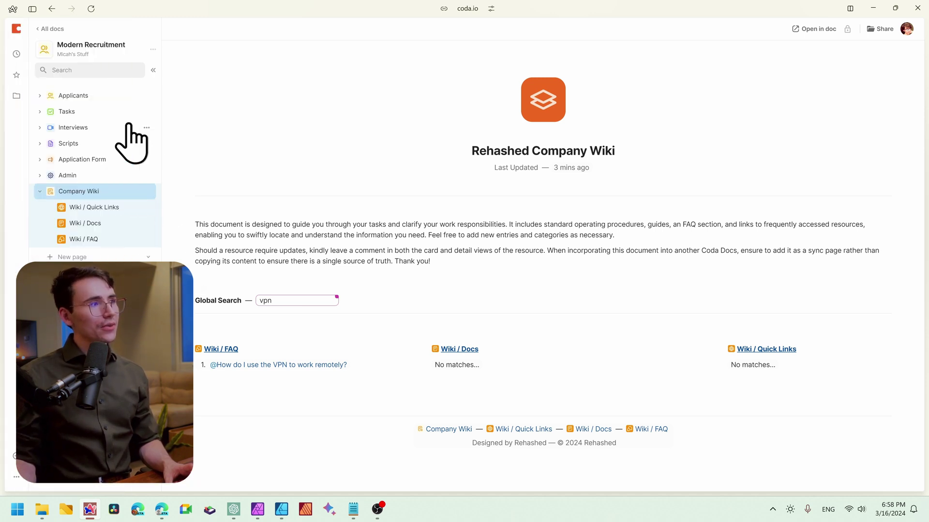
Open the synced Company Wiki page and search 'email' in its Global Search.
click(95, 97)
click(95, 112)
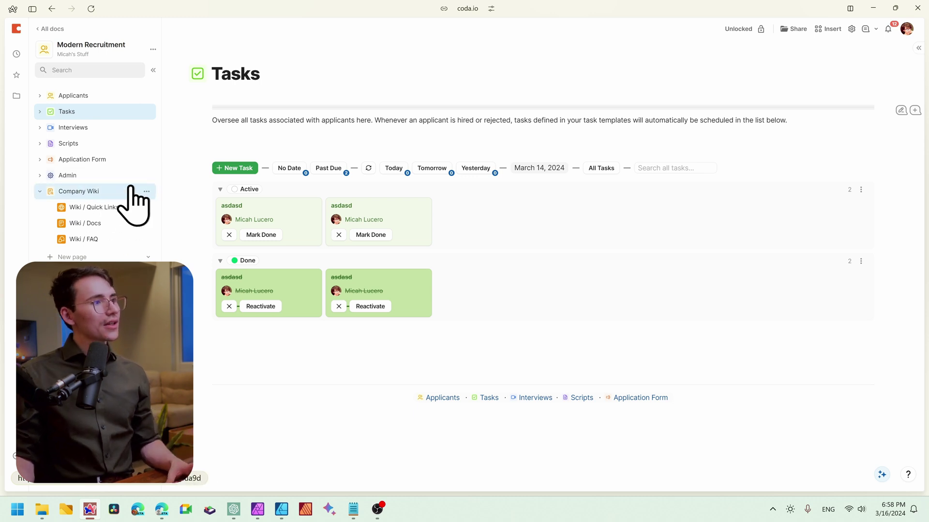
click(81, 194)
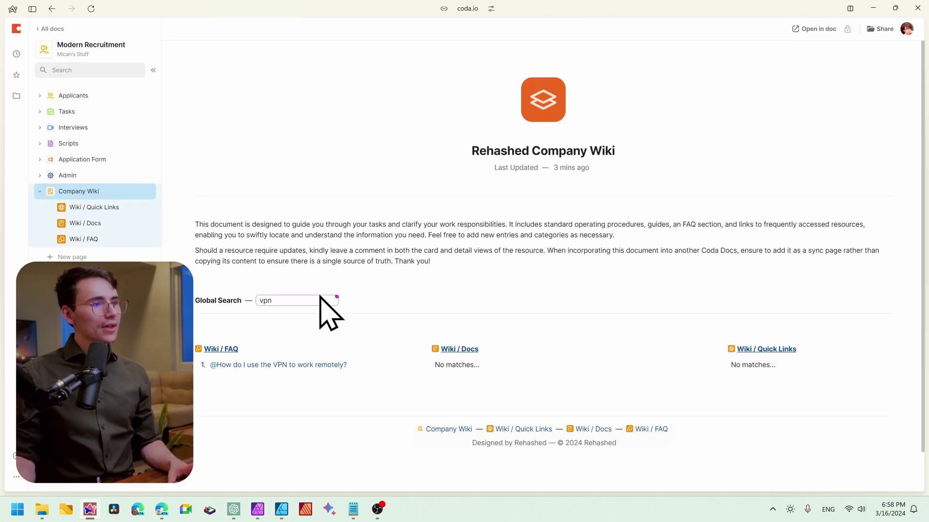
click(317, 295)
text(email)
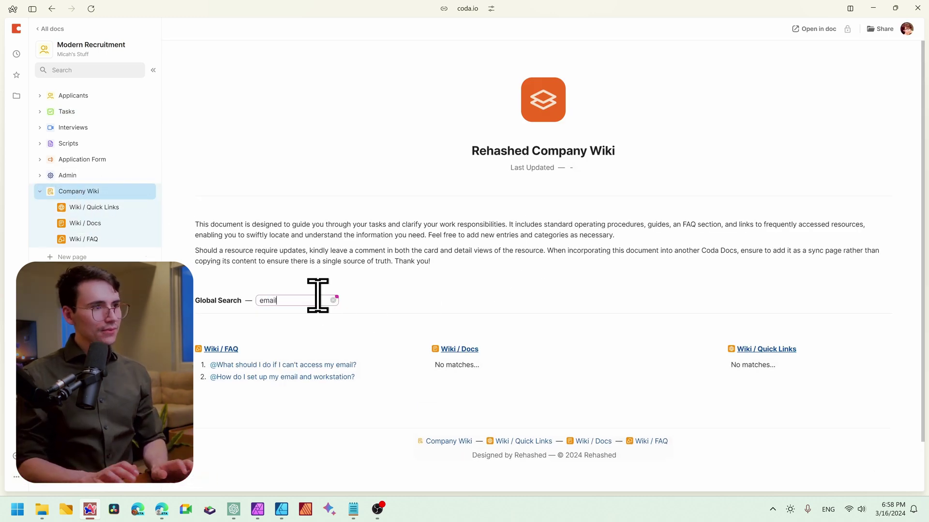